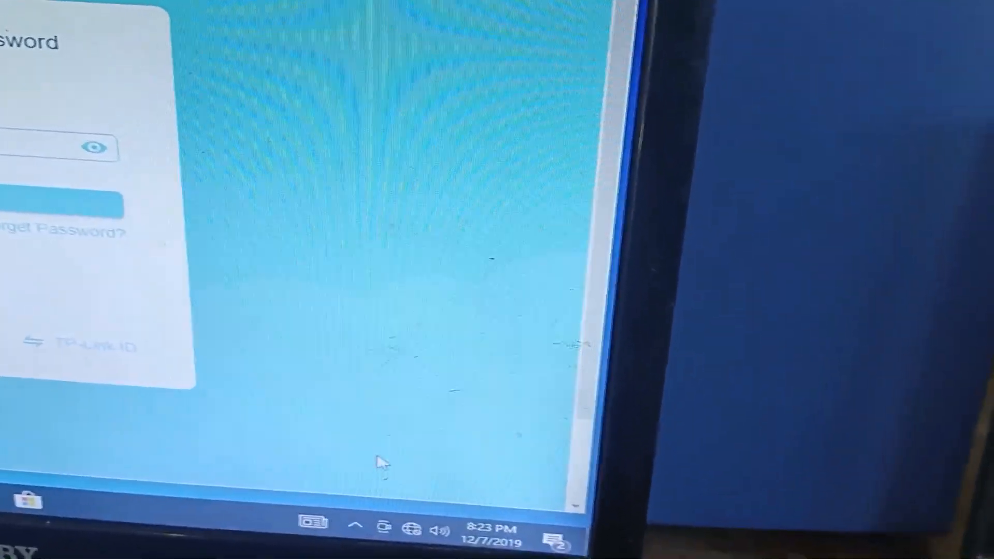
- Open the taskbar Wi-Fi flyout listing the available wireless networks
click(415, 520)
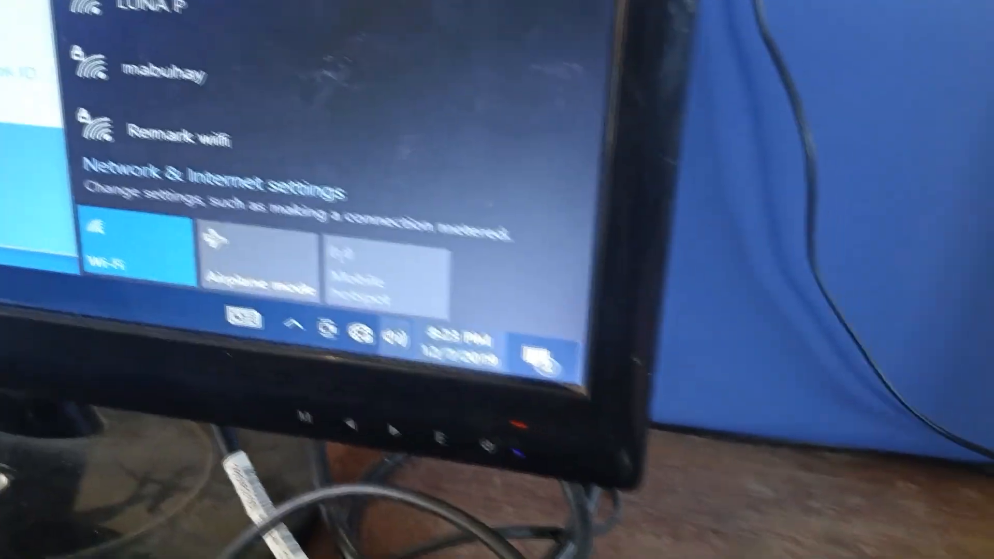
- Join the TP-Link_5520_5G network by entering its network security key
scroll(340, 138, down, 2)
scroll(337, 137, down, 2)
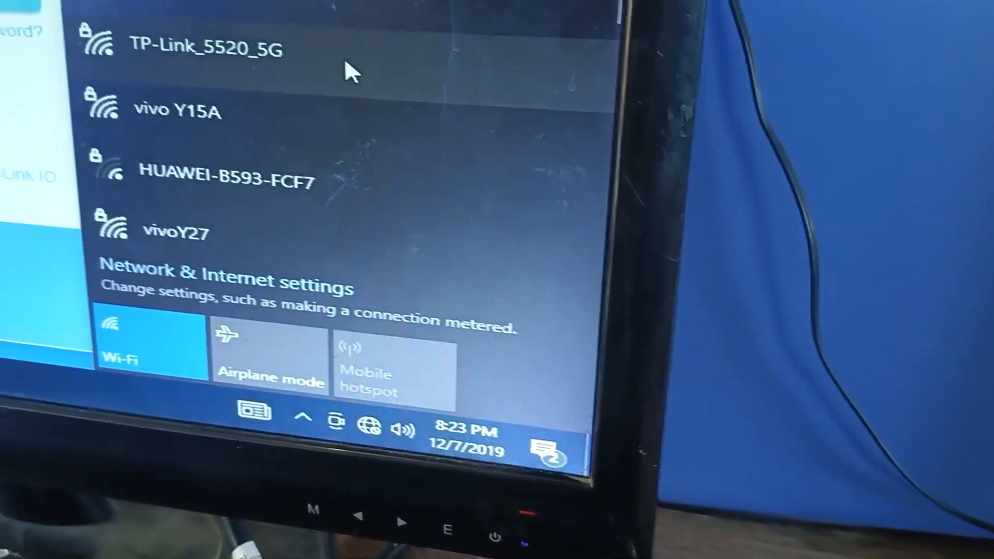
click(346, 61)
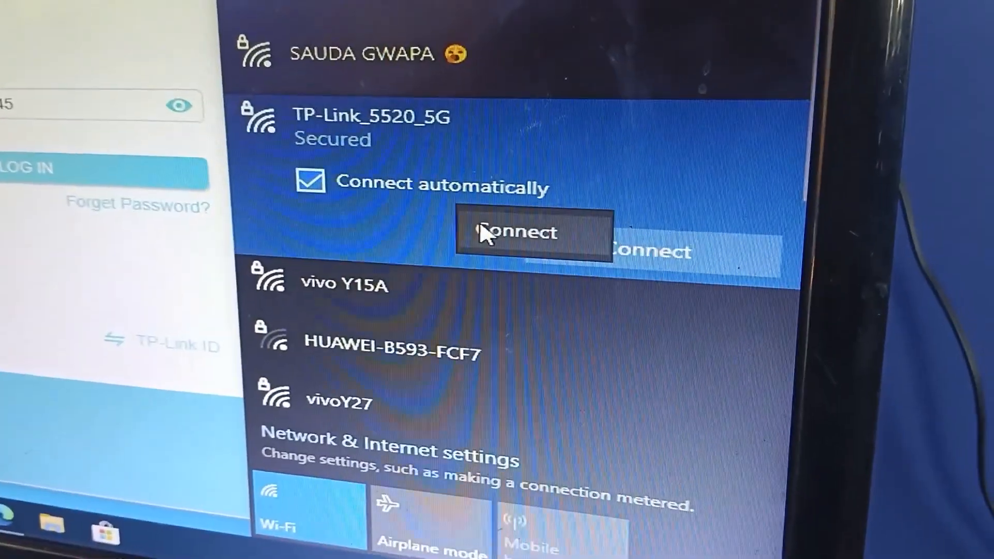
click(479, 213)
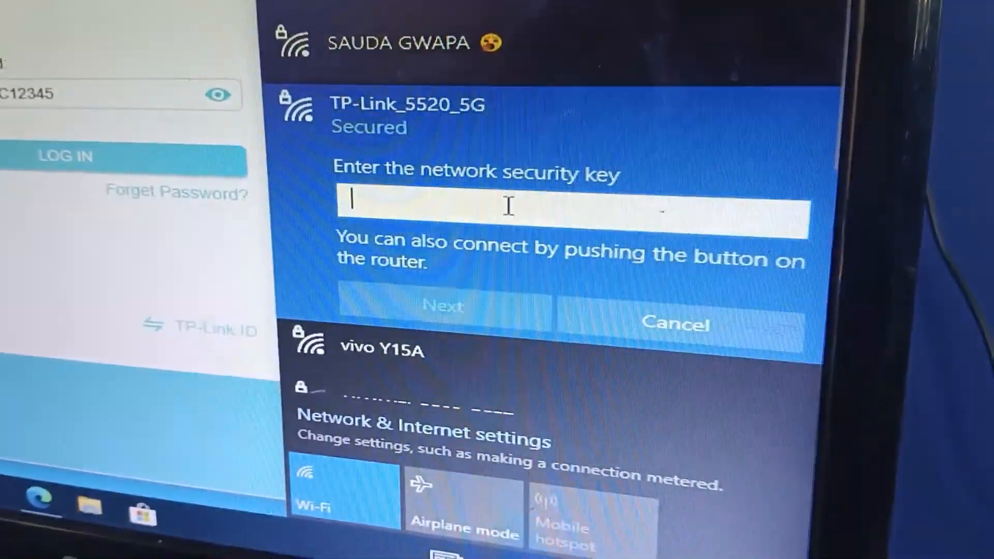
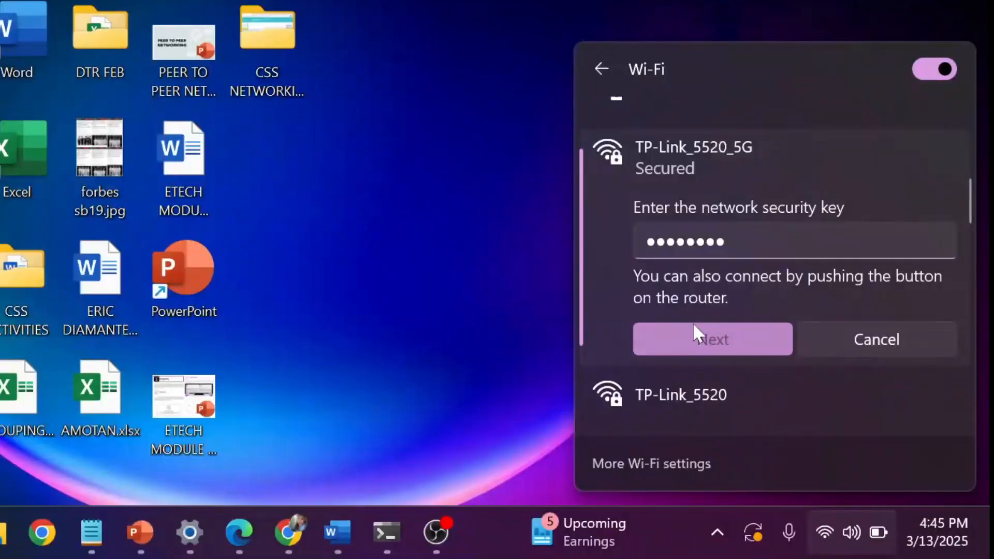
click(444, 316)
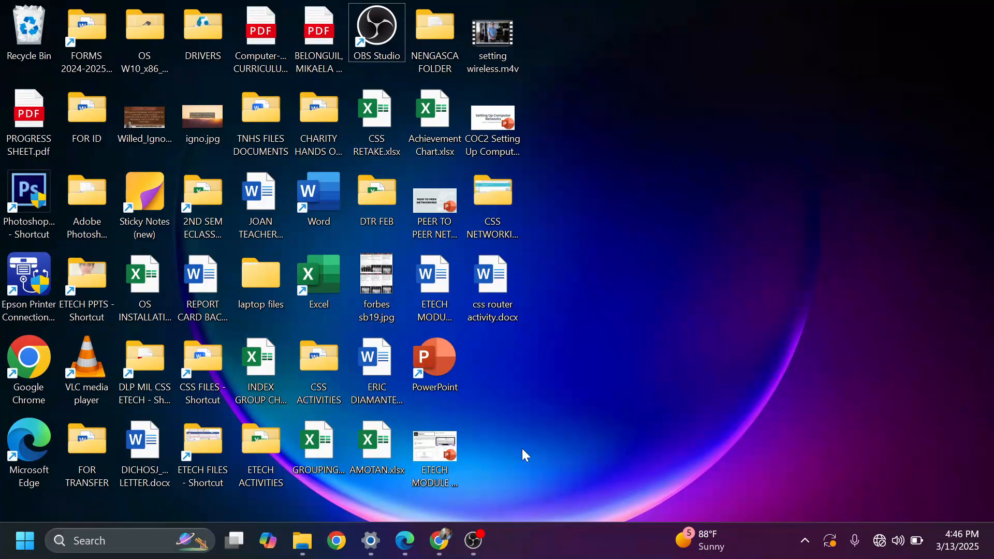
- Run ipconfig in Command Prompt to find the default gateway 192.168.0.1, then launch Chrome
click(136, 536)
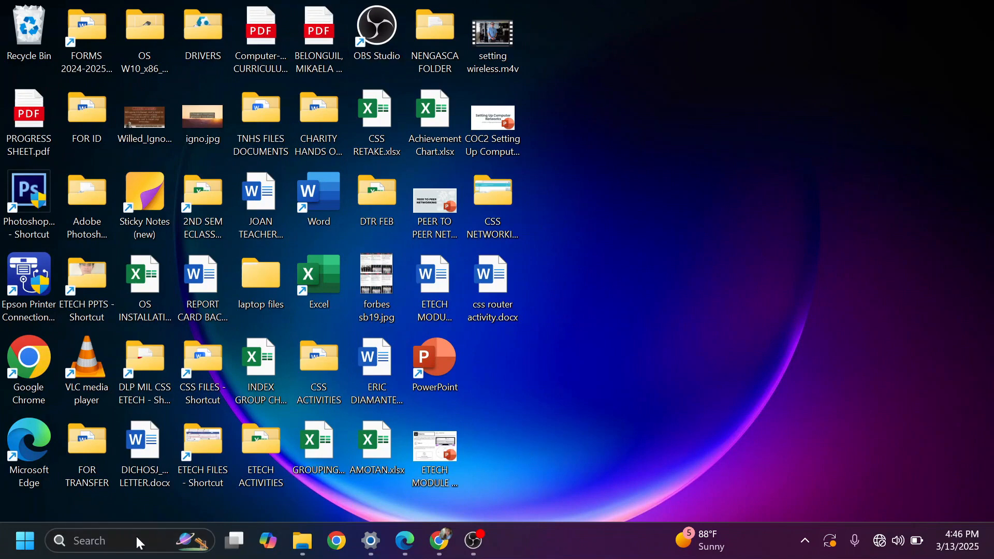
text(cmd)
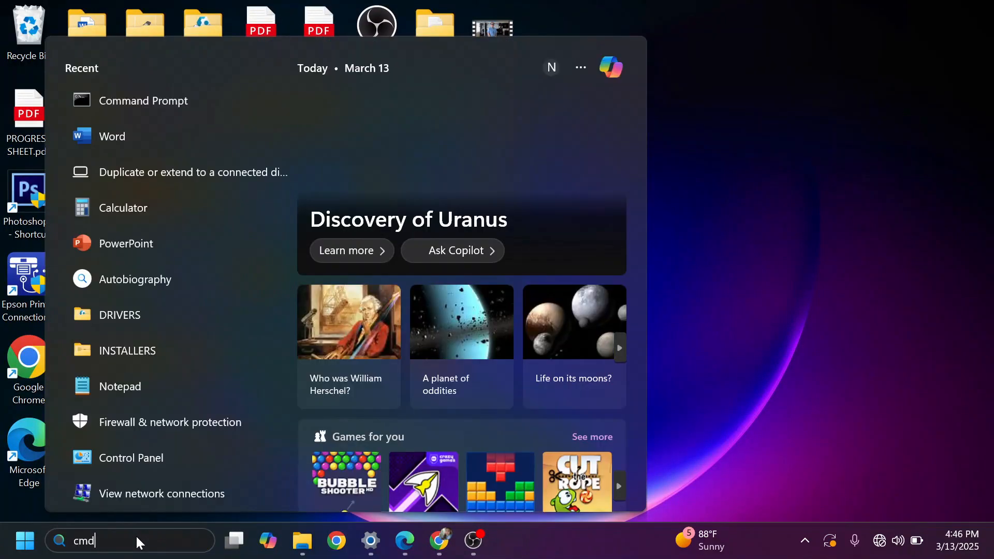
click(180, 149)
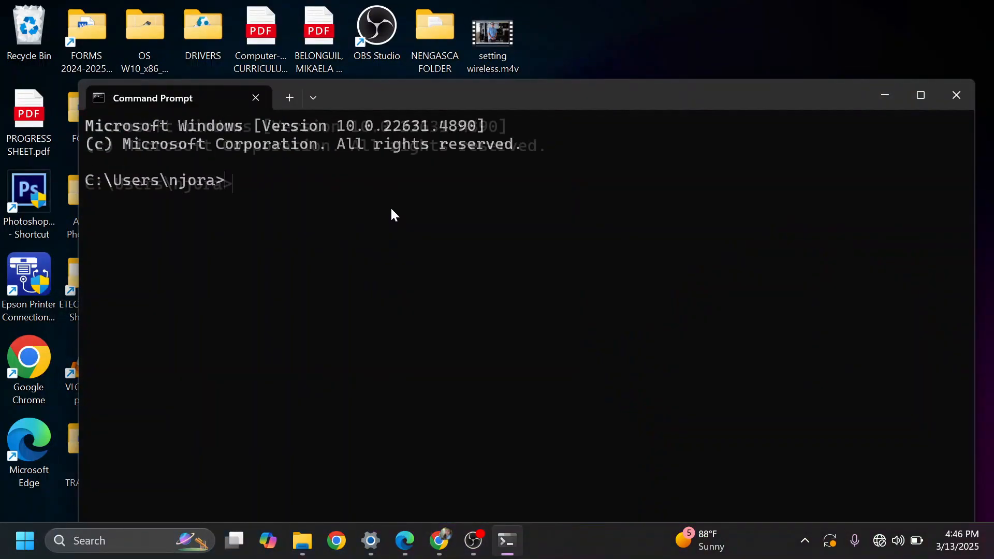
text(ipconfig)
key(Return)
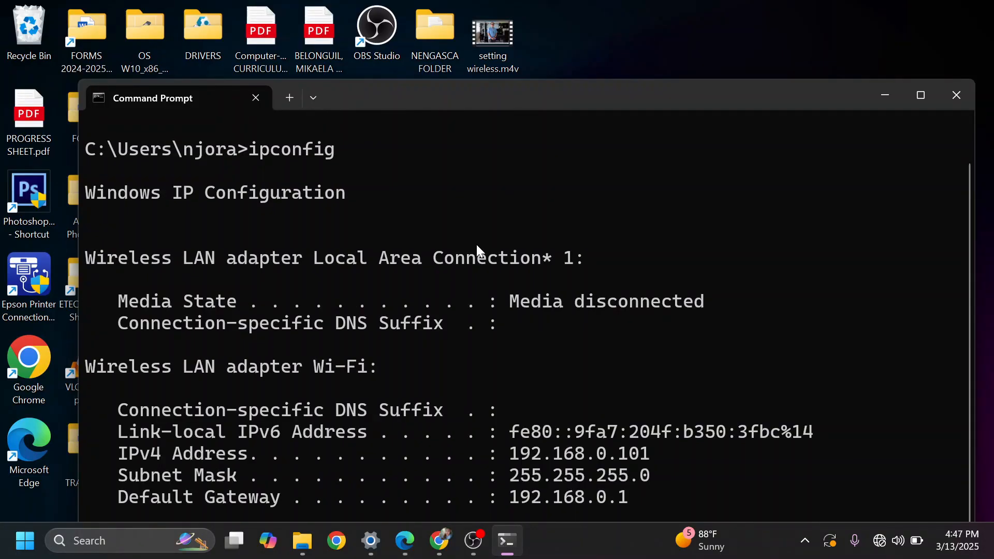
drag(631, 500, 526, 498)
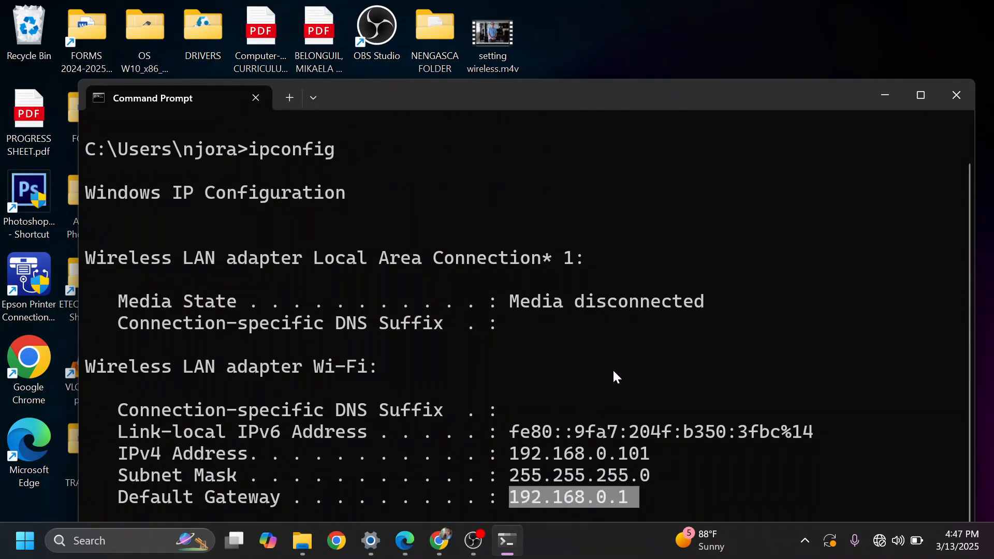
click(339, 550)
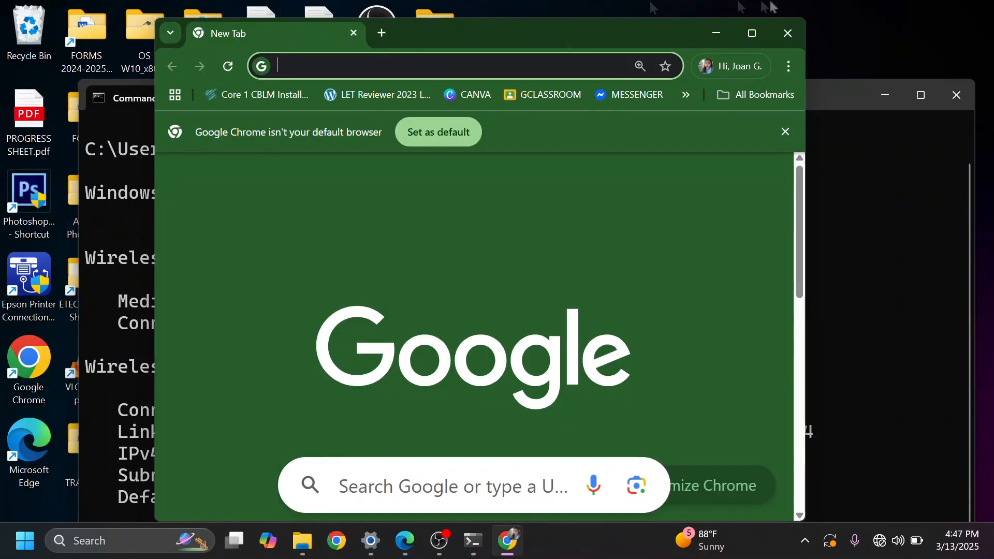
- Maximize Chrome and load the router admin page at 192.168.0.1
double_click(752, 31)
text(192.168.0.1)
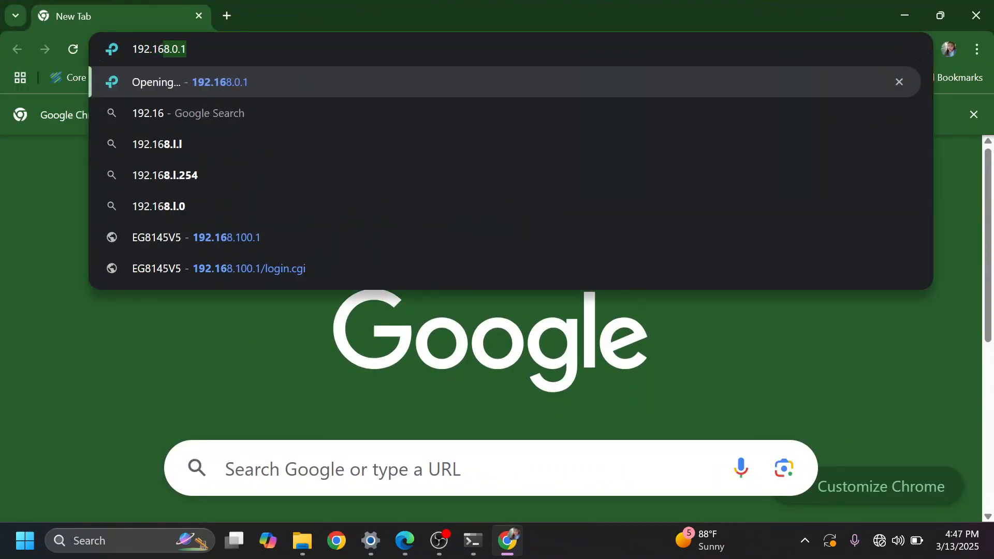
key(Return)
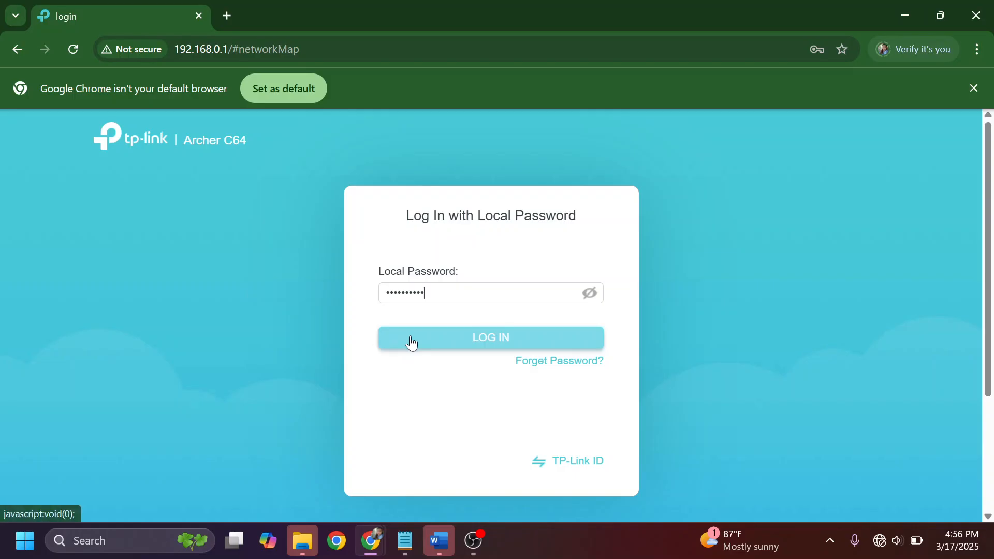
- Log in on the TP-Link page to reach the create-administrator-password form
click(410, 340)
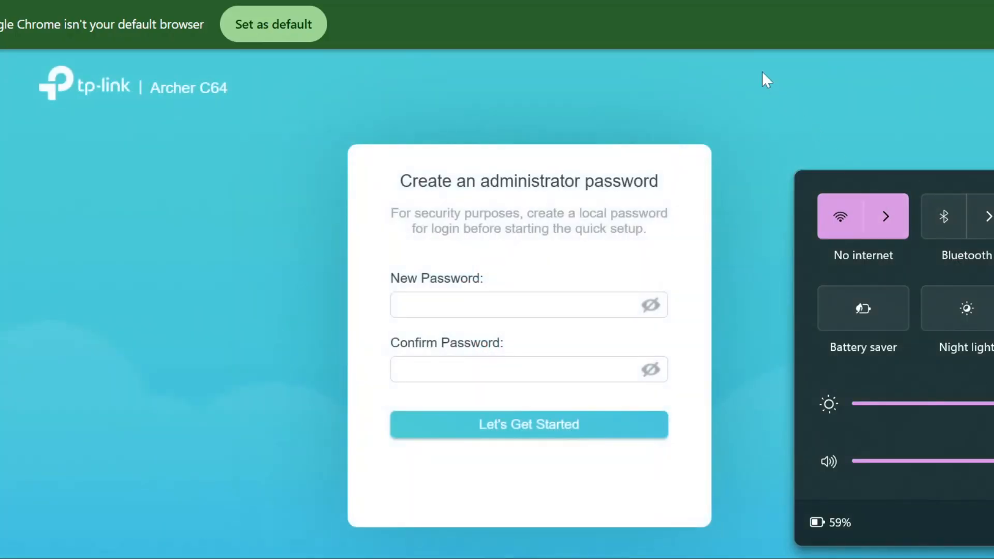
click(762, 71)
click(488, 304)
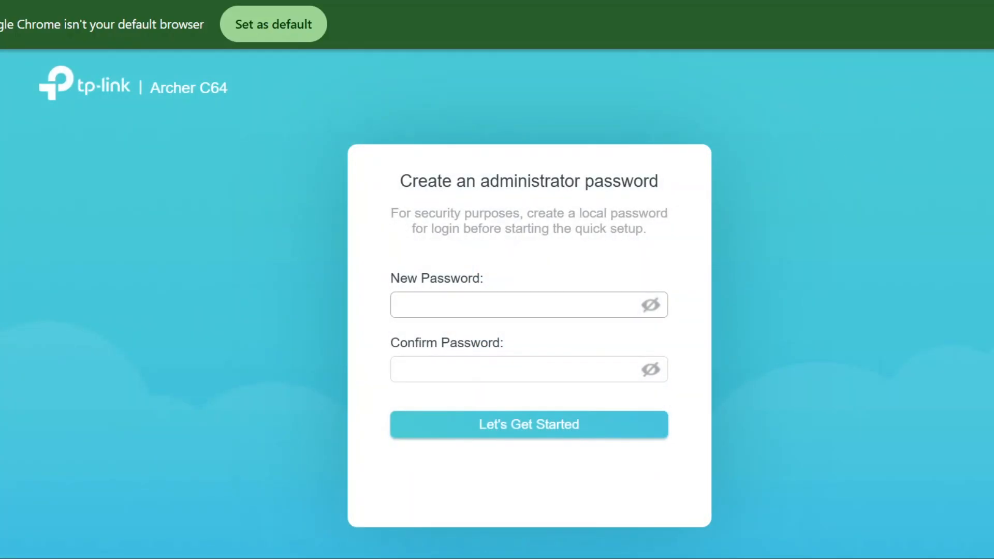
- Enter the new administrator password in New and Confirm Password, then start quick setup
scroll(482, 303, up, 1)
click(481, 305)
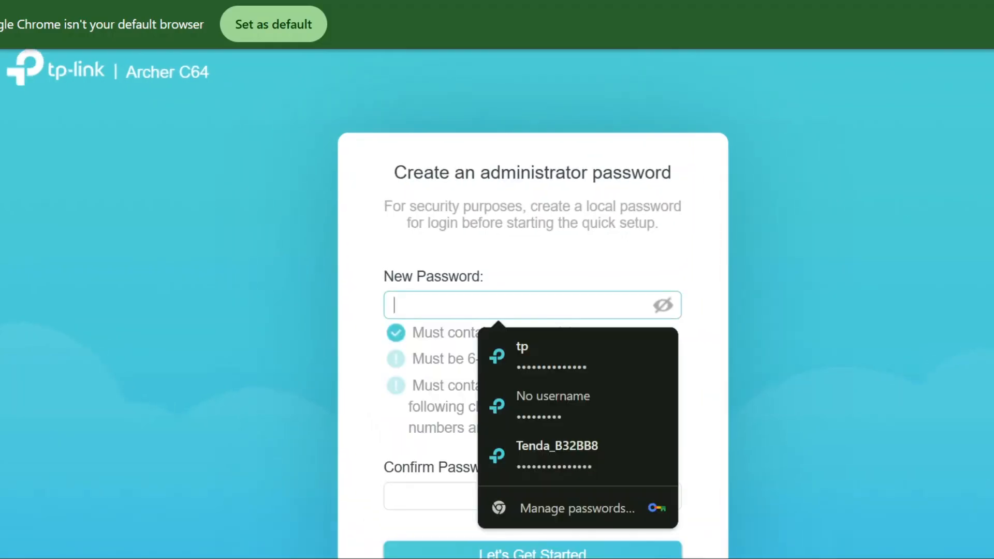
click(354, 311)
click(424, 307)
text(••••••••••)
click(417, 497)
text(••••••••••)
click(459, 434)
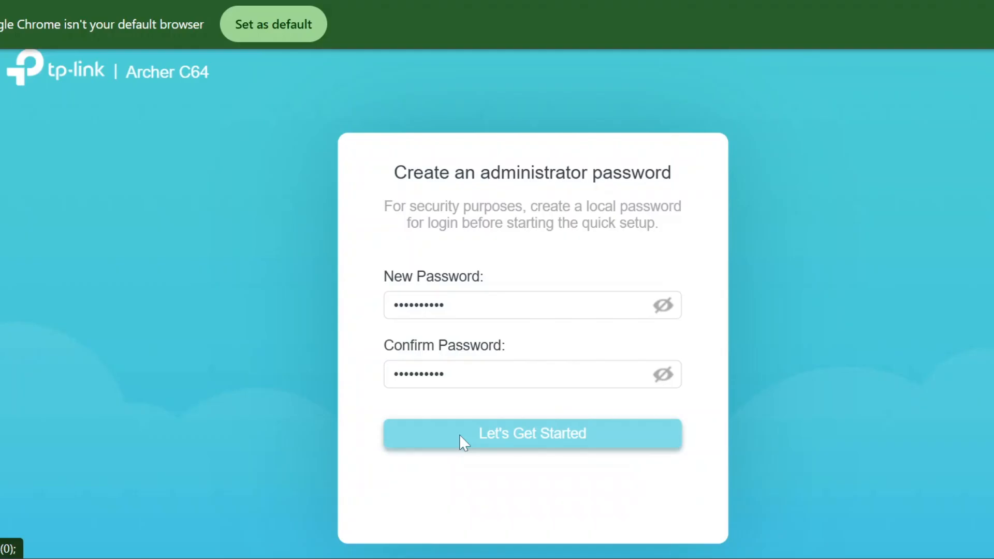
click(459, 435)
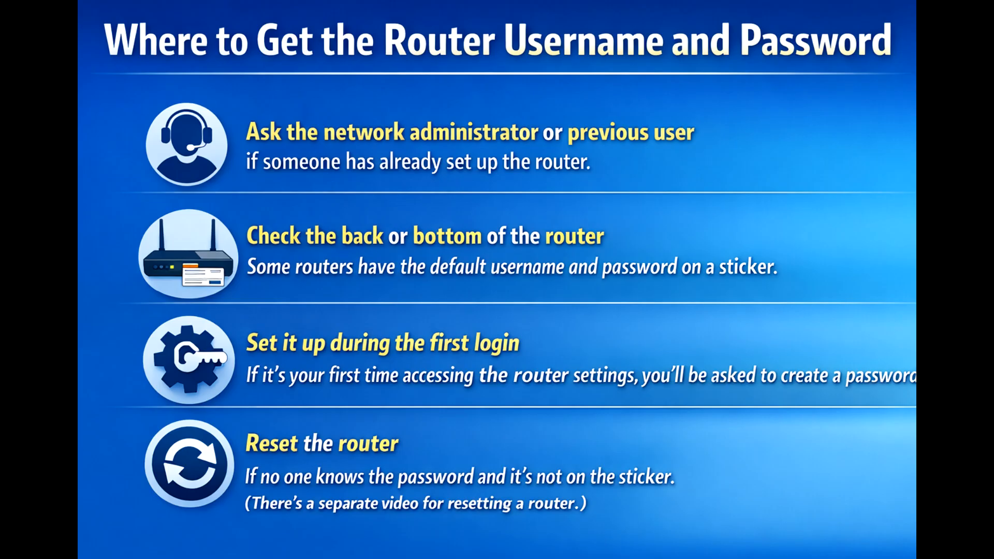
- Log in to the router with the local password to open the Network Map
text(•••••)
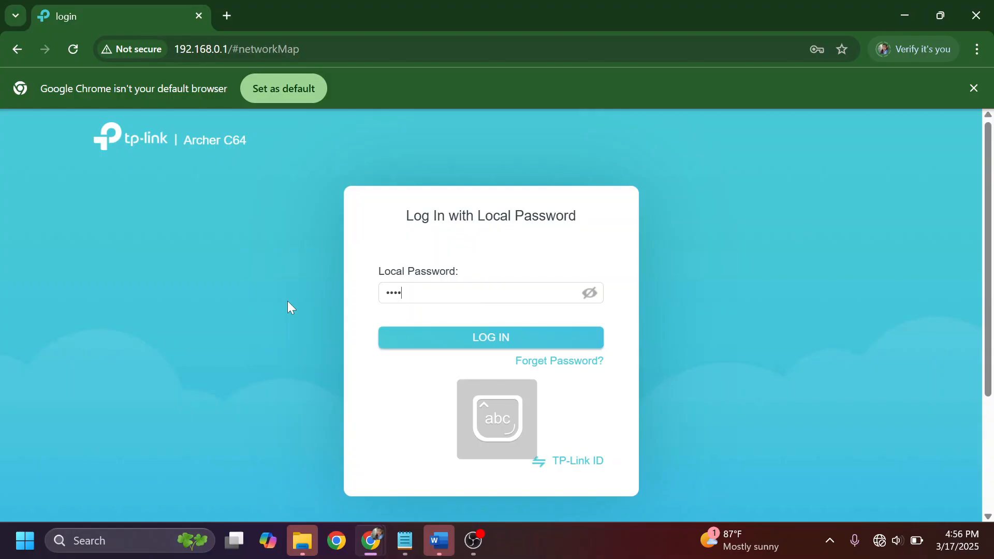
text(•••)
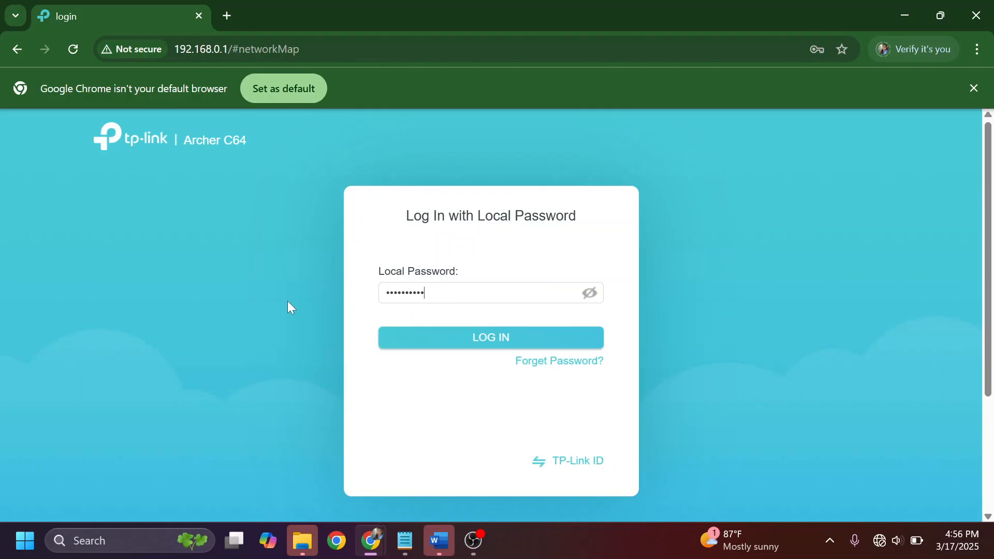
click(410, 337)
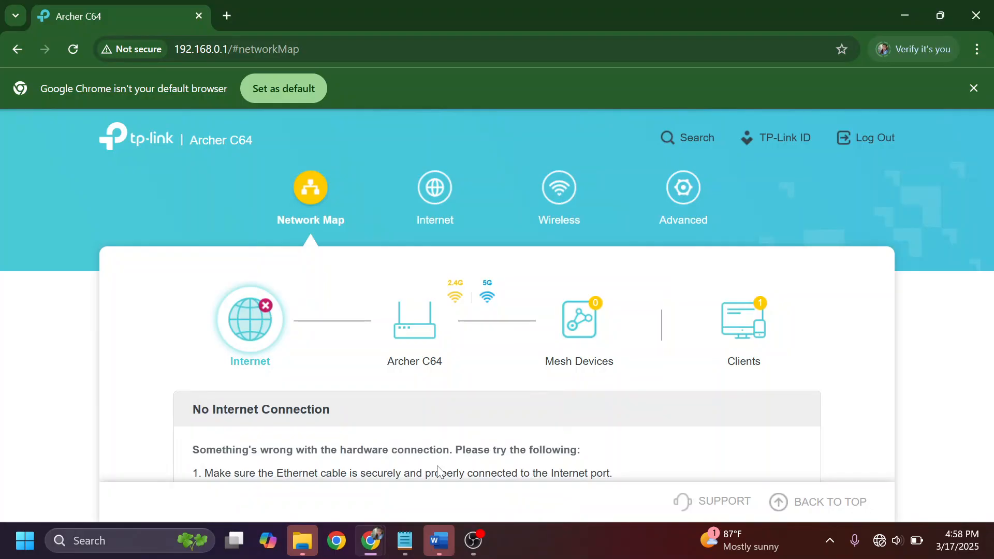
- Navigate to Advanced > Wireless > Wireless Settings
click(555, 195)
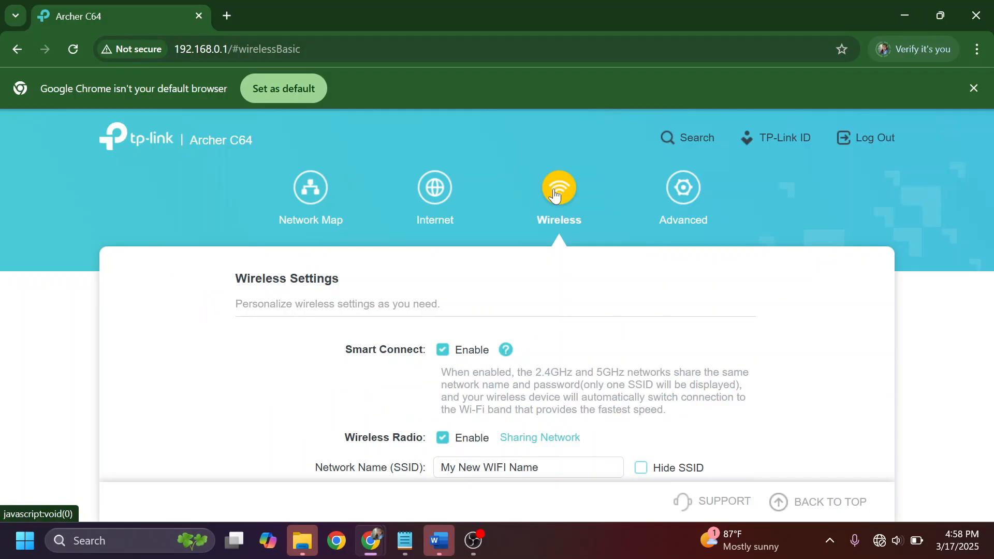
click(686, 196)
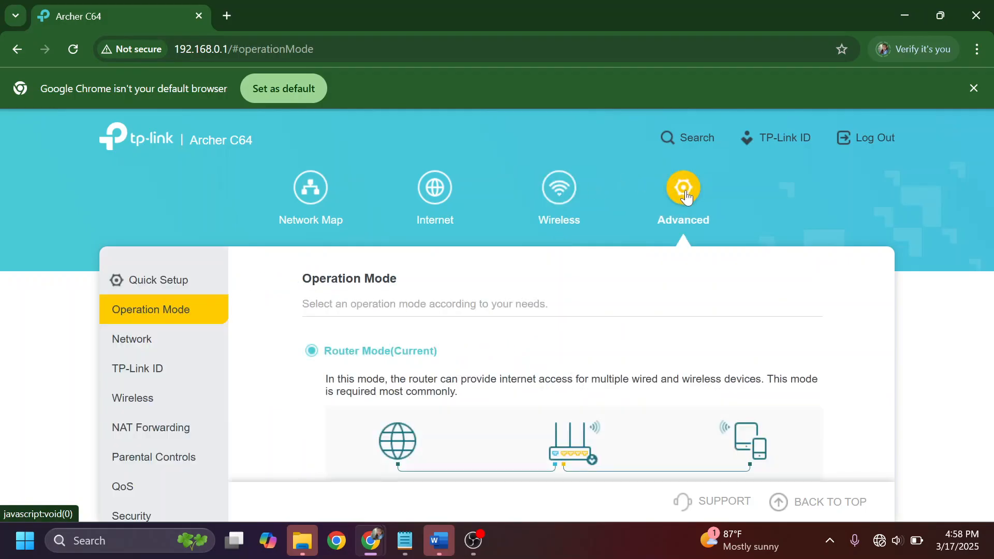
click(136, 405)
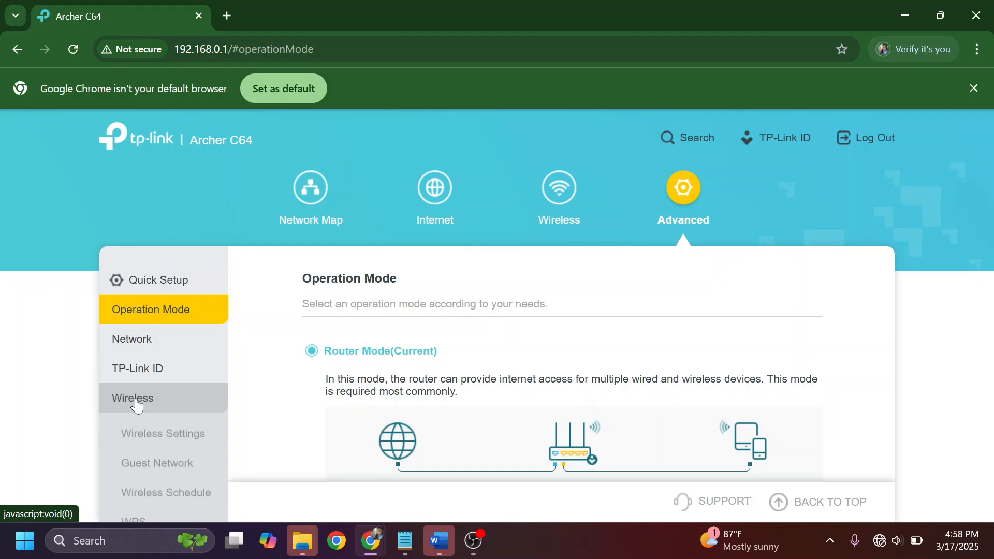
scroll(136, 405, down, 2)
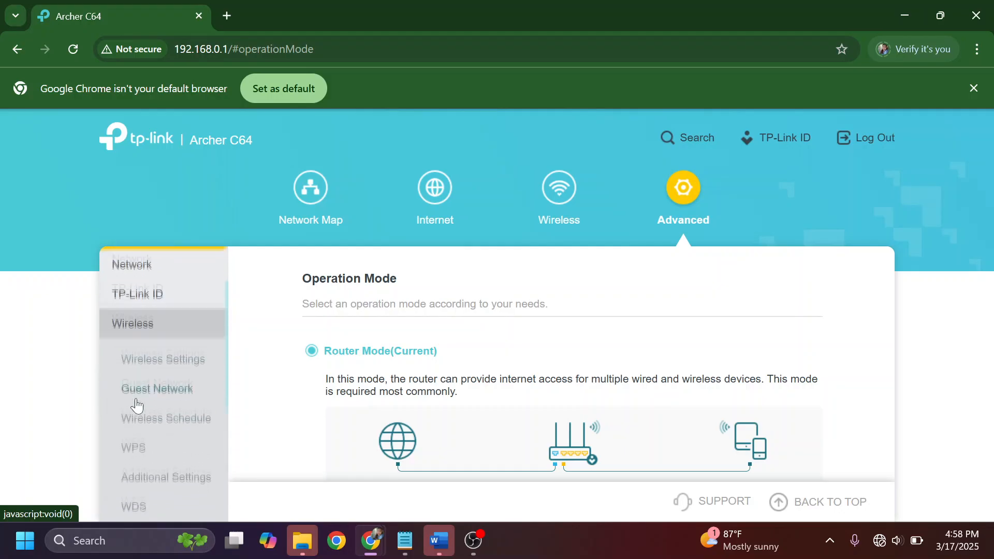
click(154, 352)
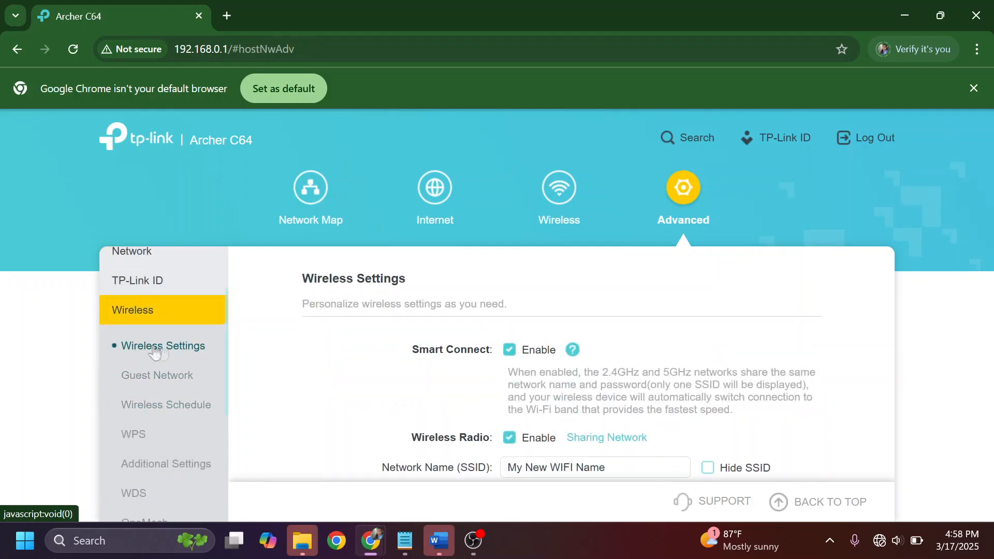
scroll(406, 441, down, 3)
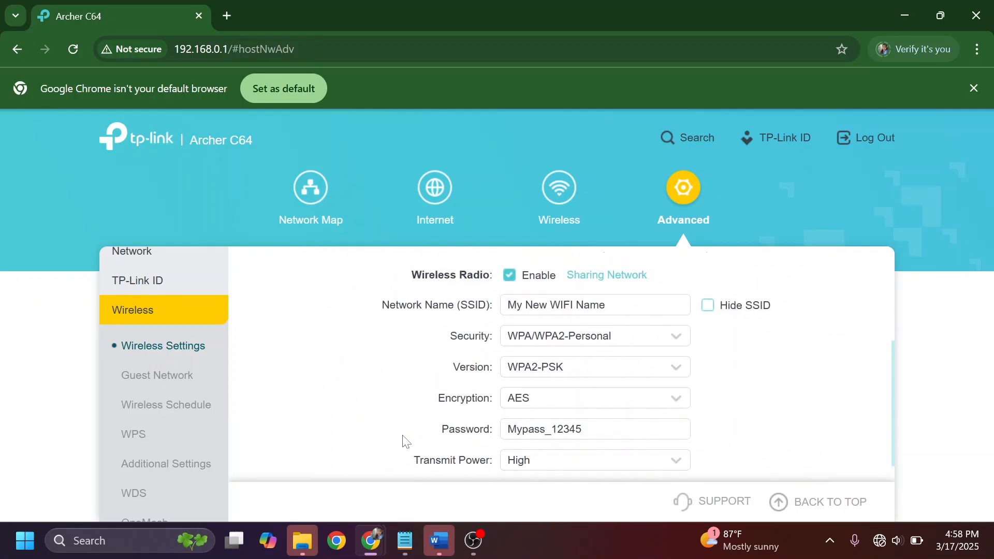
- Rename the Wi-Fi to 'Joralix Channel WiFi', set a new Wi-Fi password, and save
drag(605, 305, 486, 310)
text(Jor)
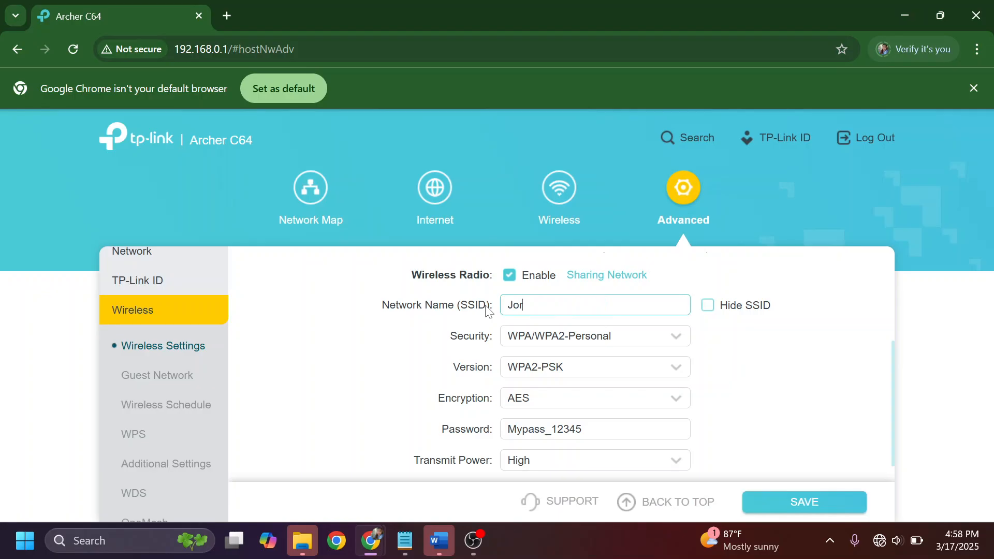
text(alix Channel WiFi)
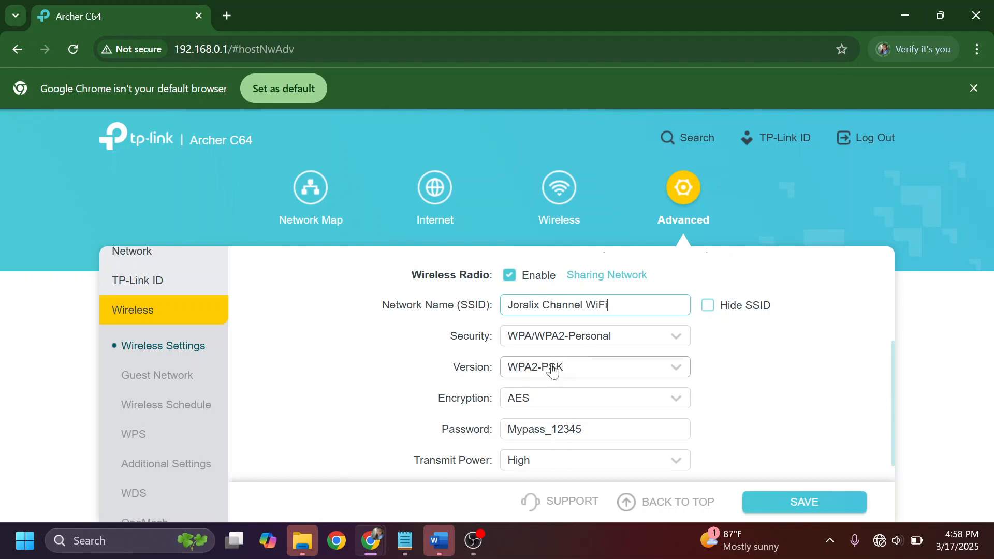
scroll(539, 403, down, 1)
double_click(538, 404)
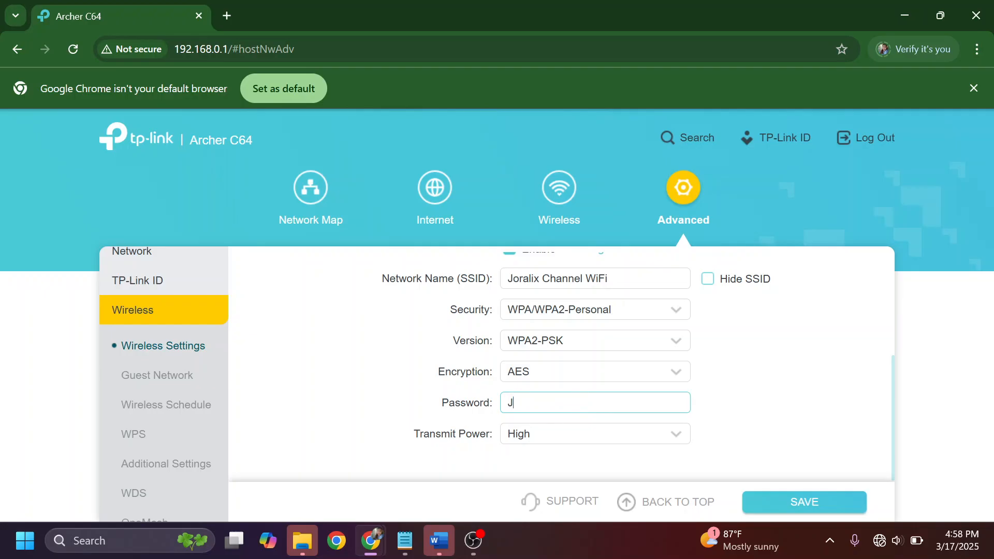
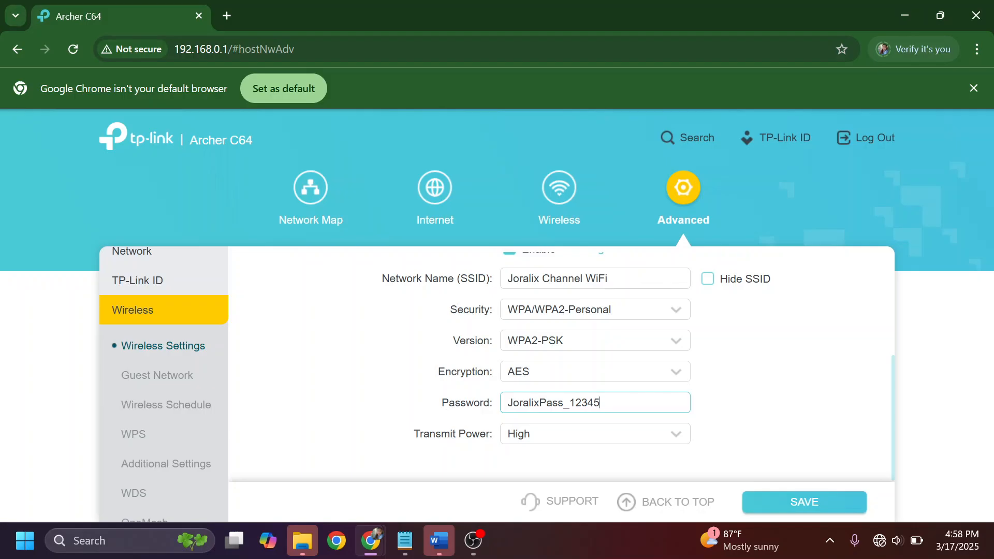
scroll(715, 406, up, 1)
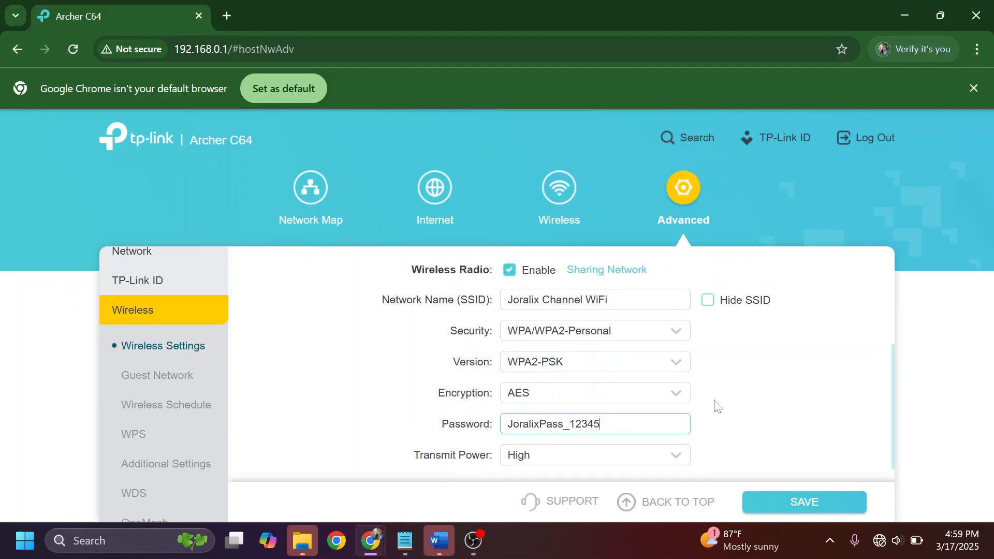
click(787, 502)
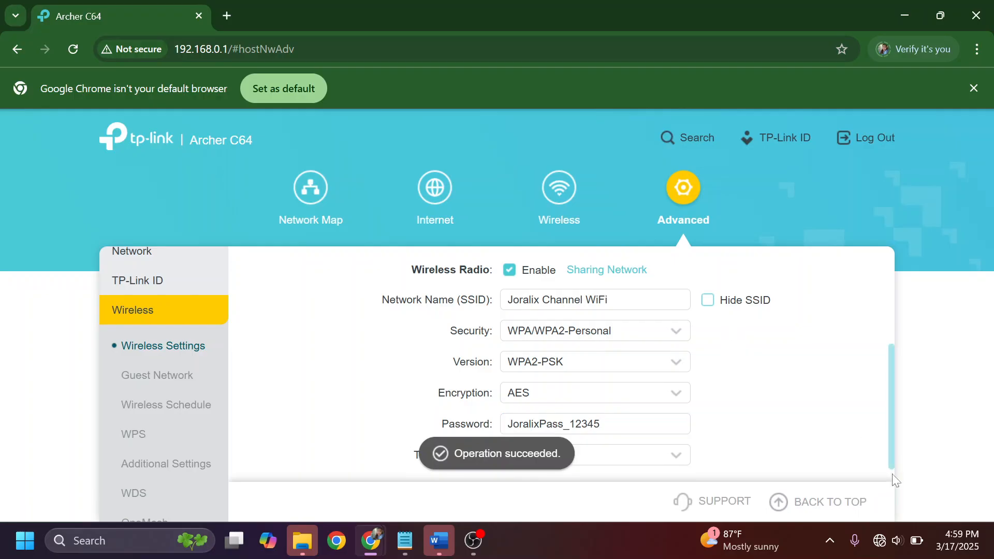
- Connect the laptop to Joralix Channel WiFi using its new security key
click(882, 543)
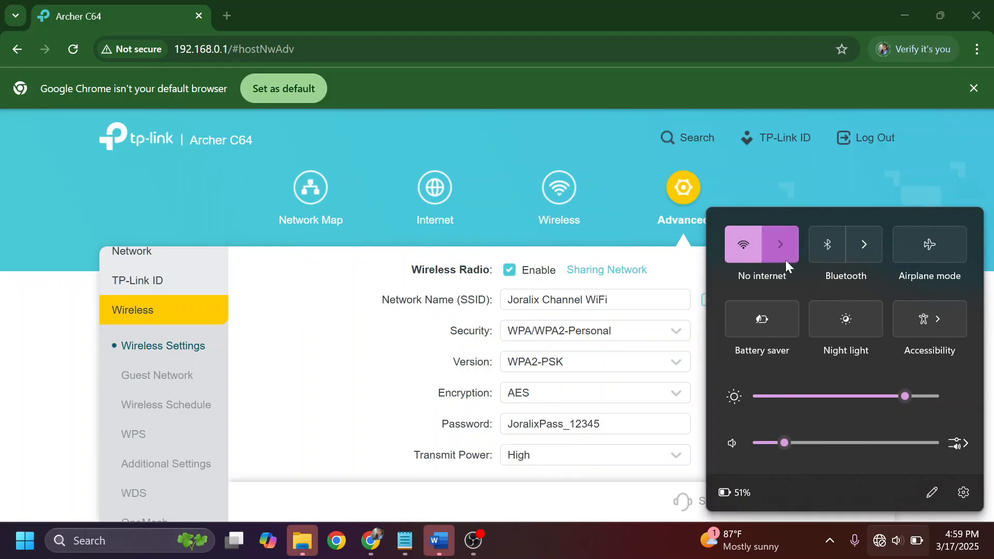
click(782, 246)
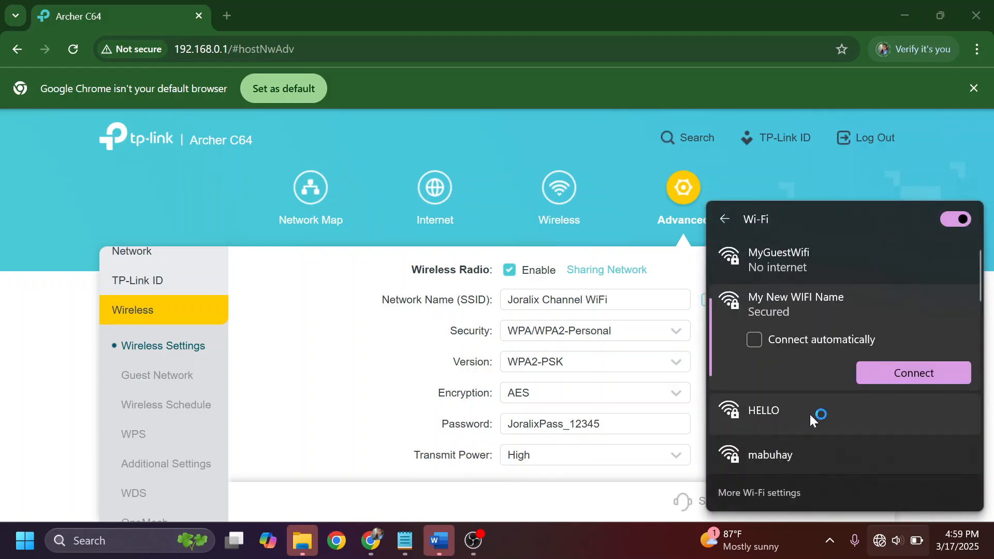
scroll(809, 412, down, 5)
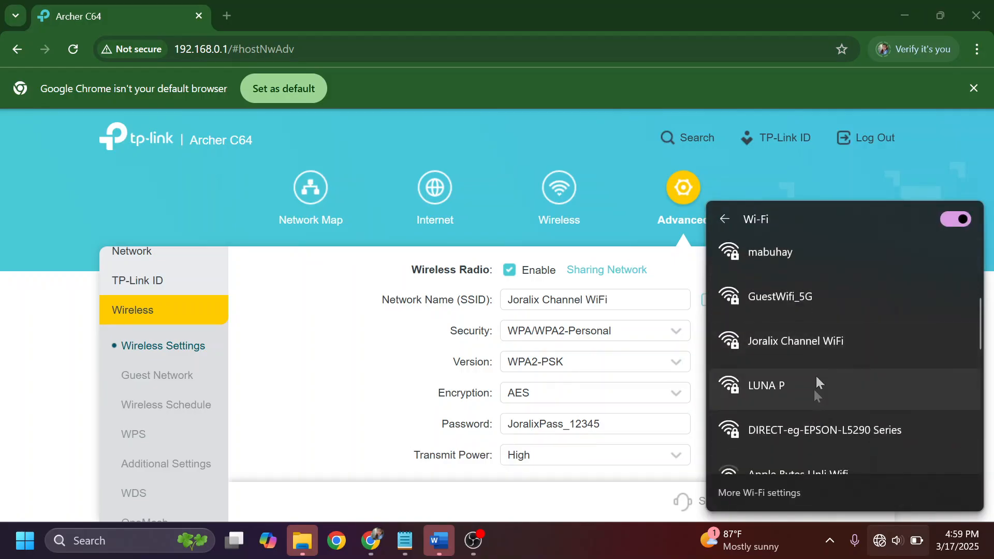
click(819, 344)
click(873, 348)
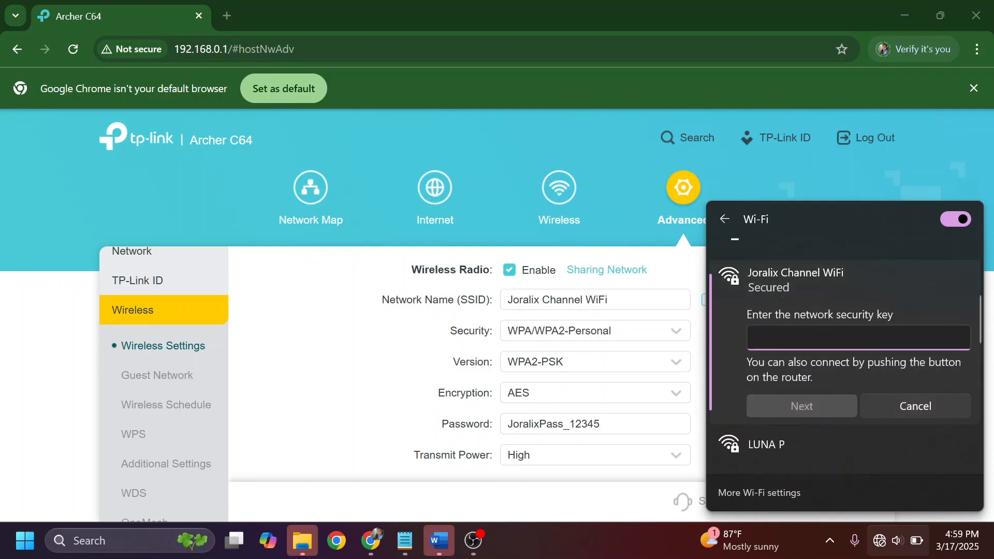
click(792, 402)
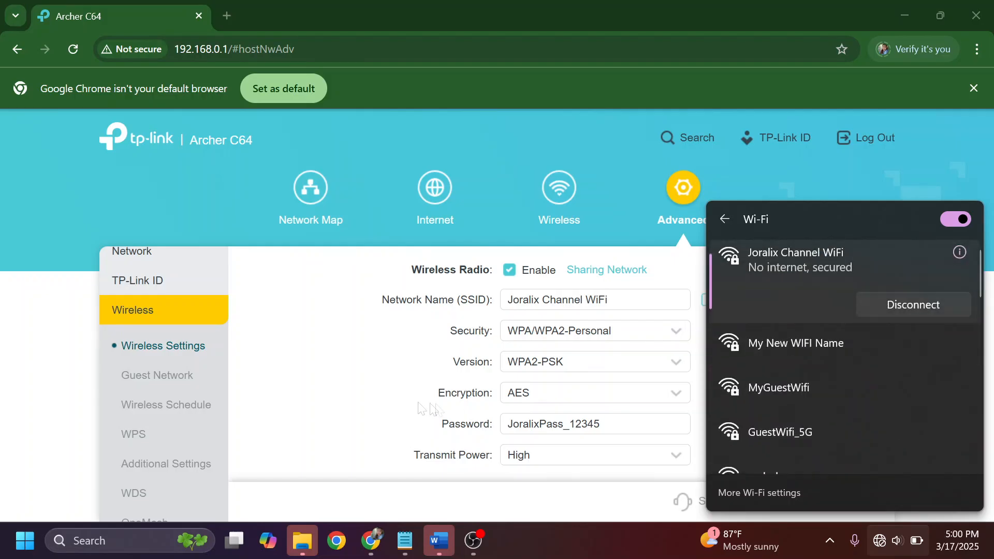
click(395, 406)
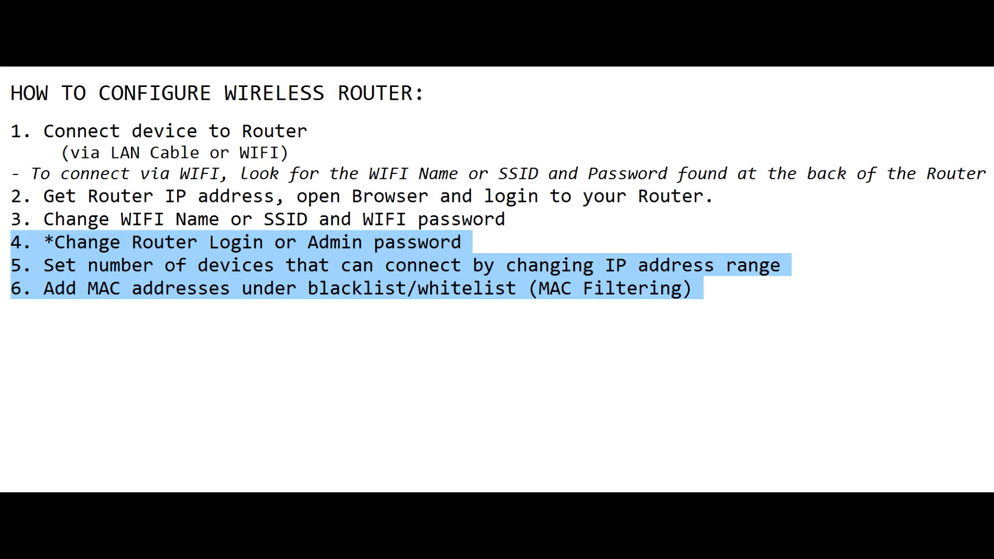